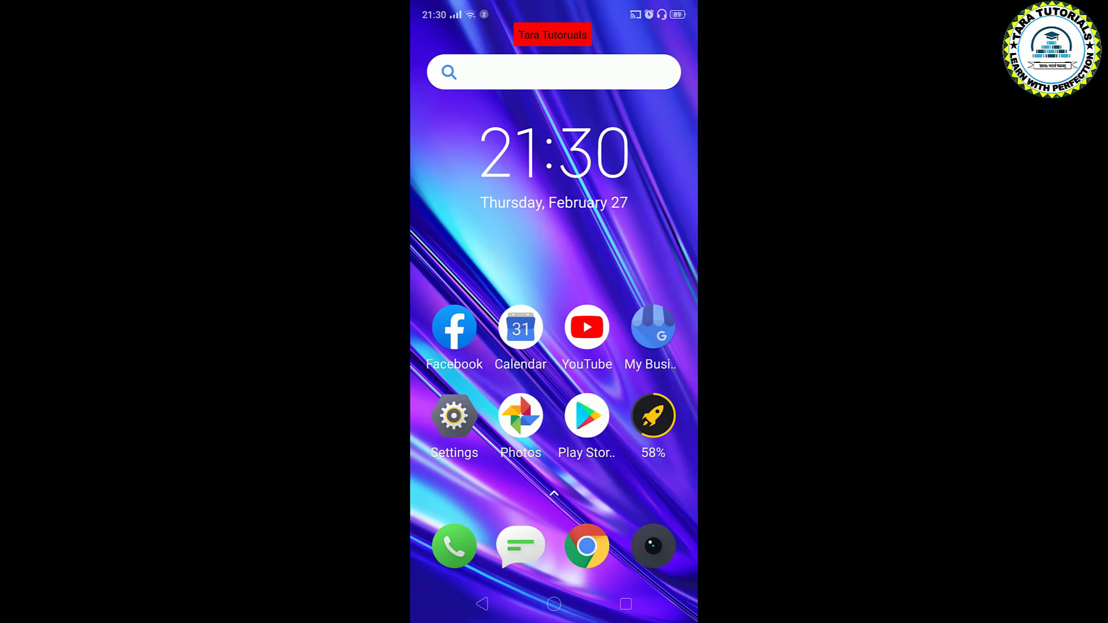
Step: Open Settings and check Software Update, which reports ColorOS 6 A.17 as the latest version
left_click(454, 419)
scroll(555, 347, "down", 10)
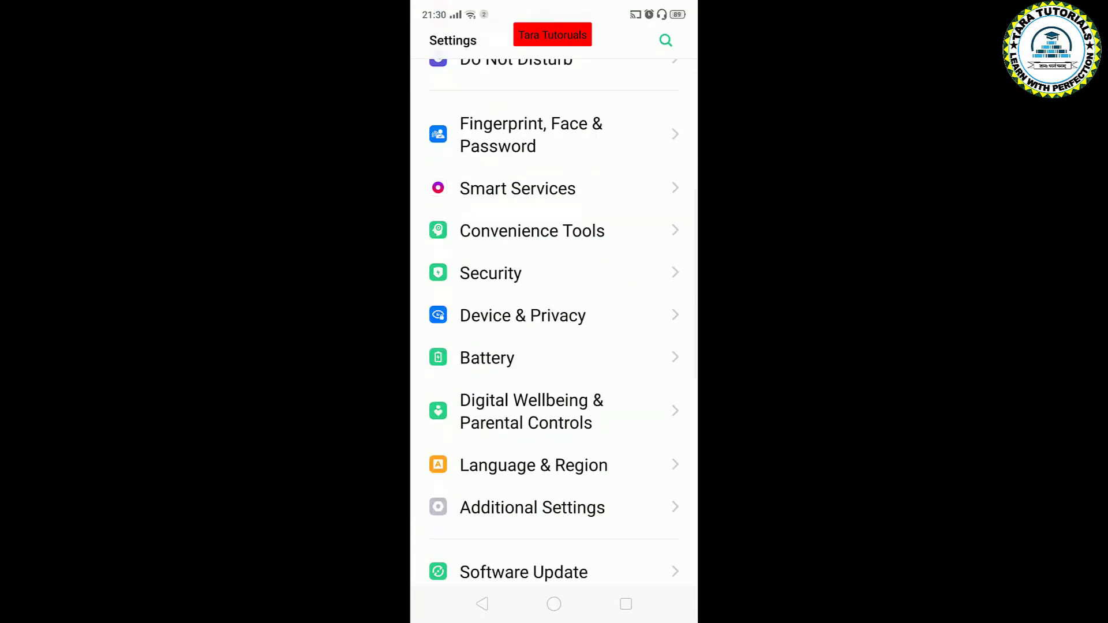
scroll(555, 347, "down", 5)
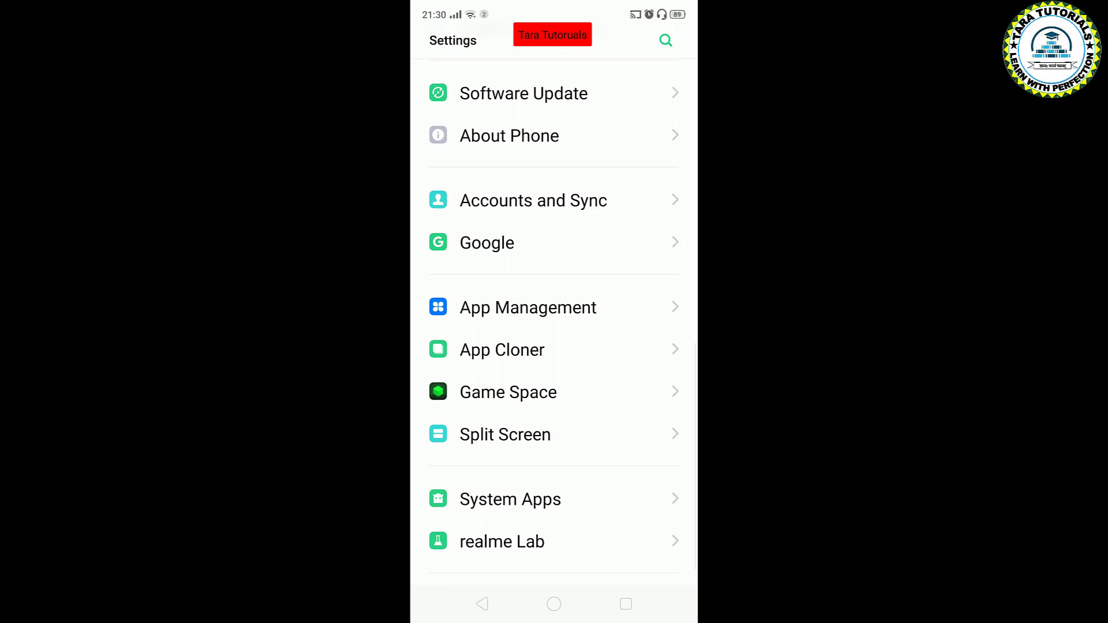
scroll(554, 347, "up", 3)
left_click(502, 408)
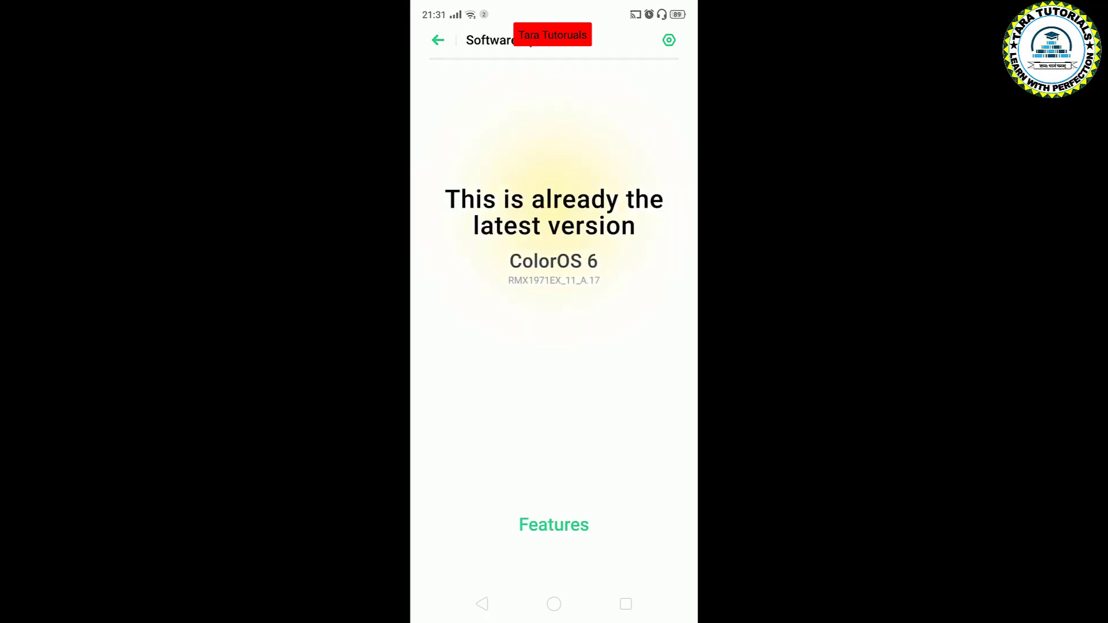
Step: View the update log for this build, then return to the software update status page
left_click(553, 524)
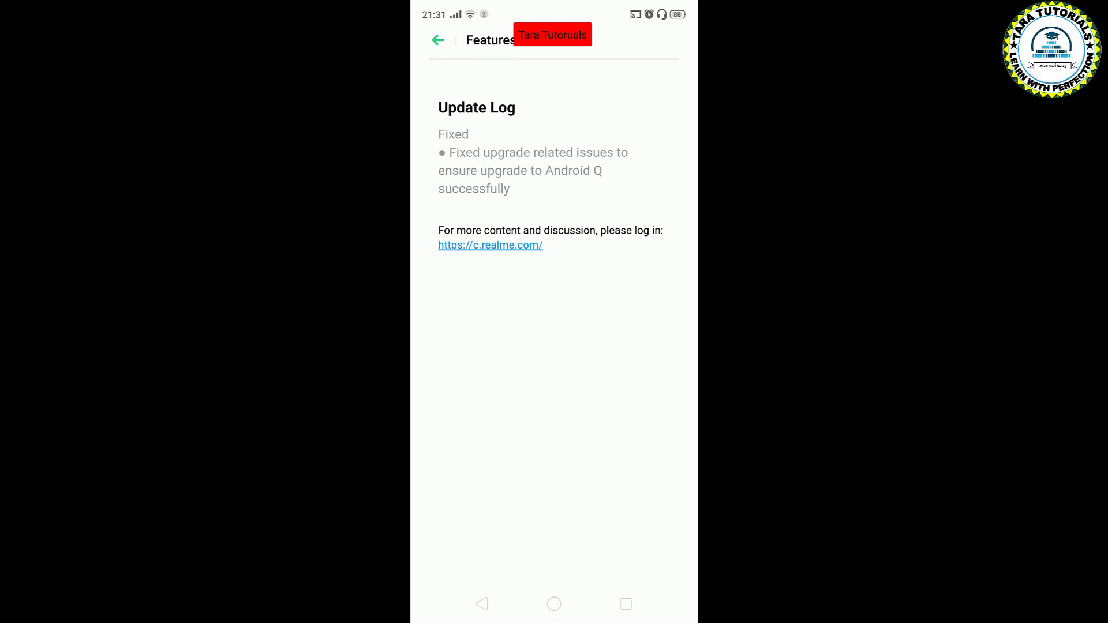
left_click(438, 40)
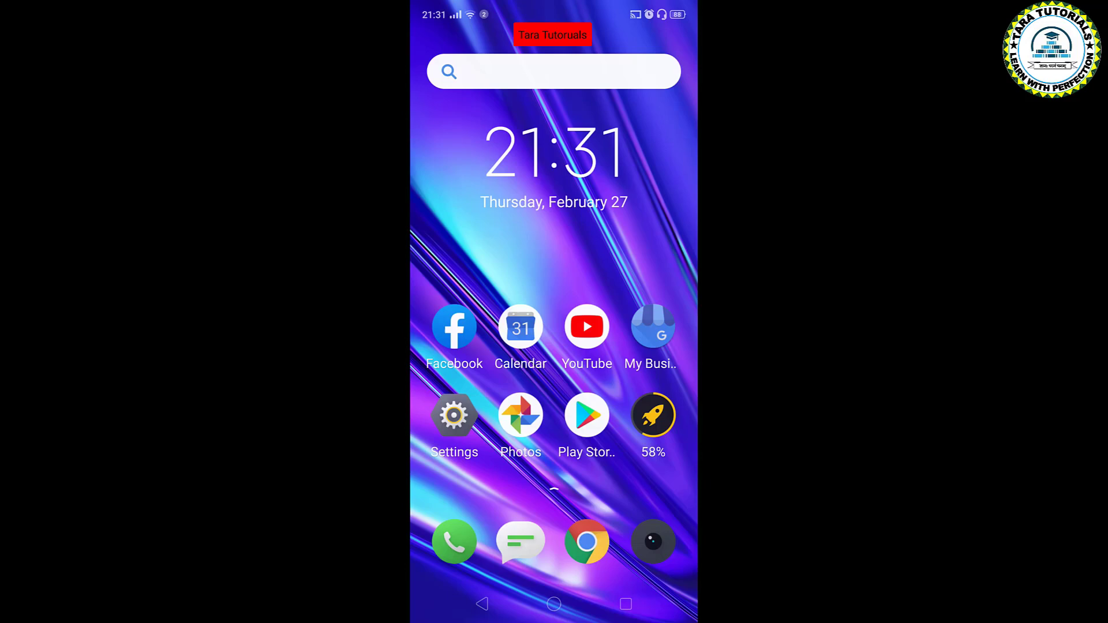
Step: Reopen Settings and view the phone information for the realme 5 Pro (RMX1971, Android 9)
left_click(455, 417)
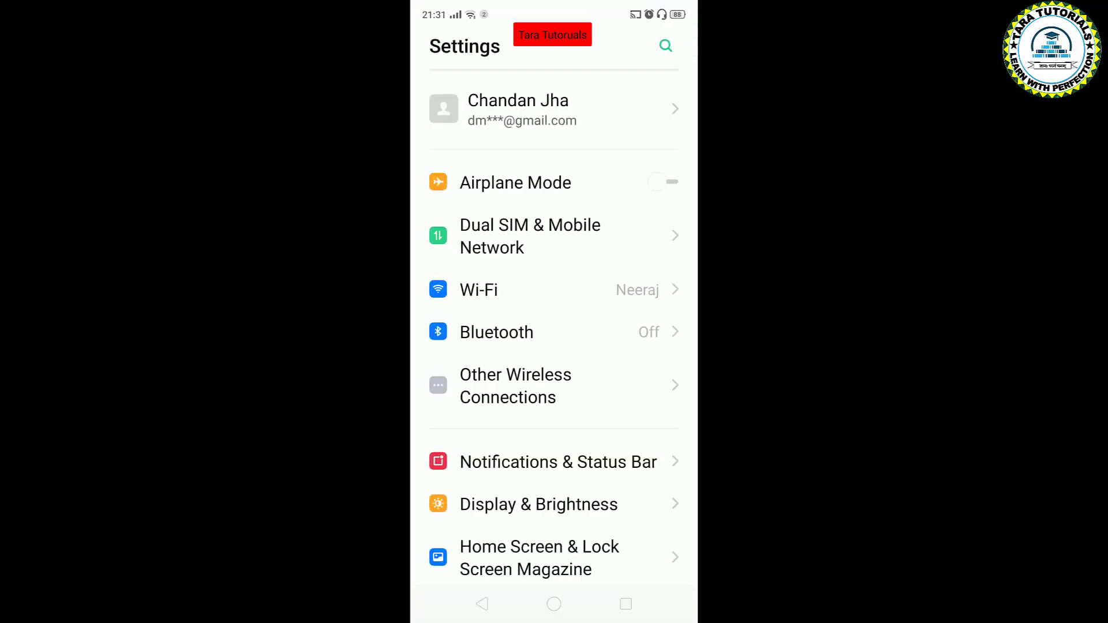
scroll(555, 346, "down", 10)
scroll(555, 347, "down", 8)
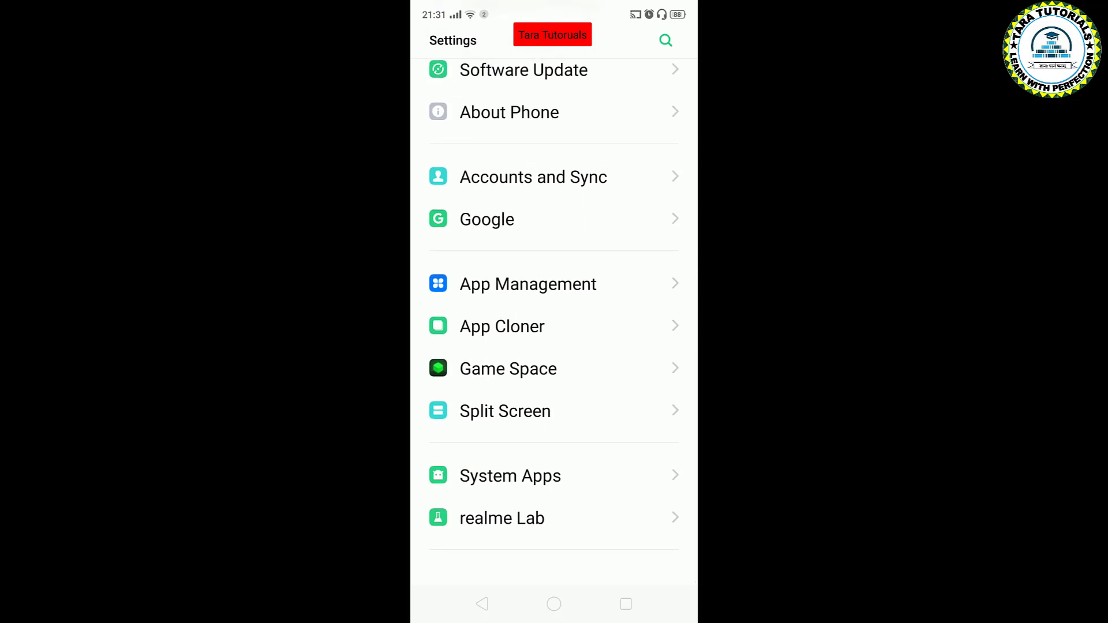
scroll(554, 312, "up", 2)
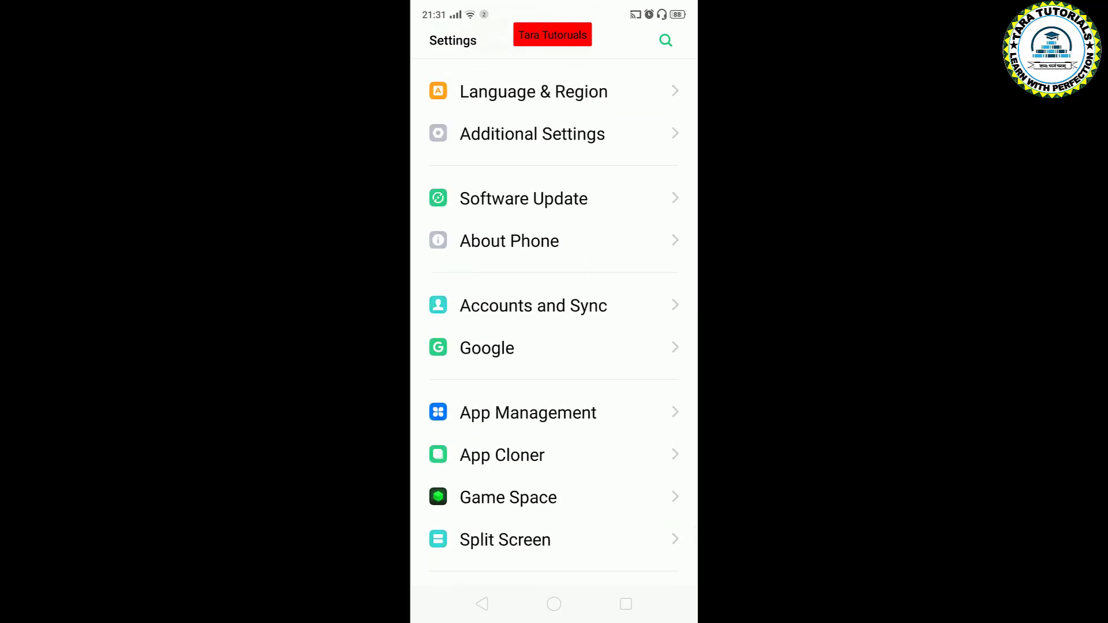
scroll(555, 312, "up", 1)
scroll(555, 312, "up", 2)
left_click(531, 215)
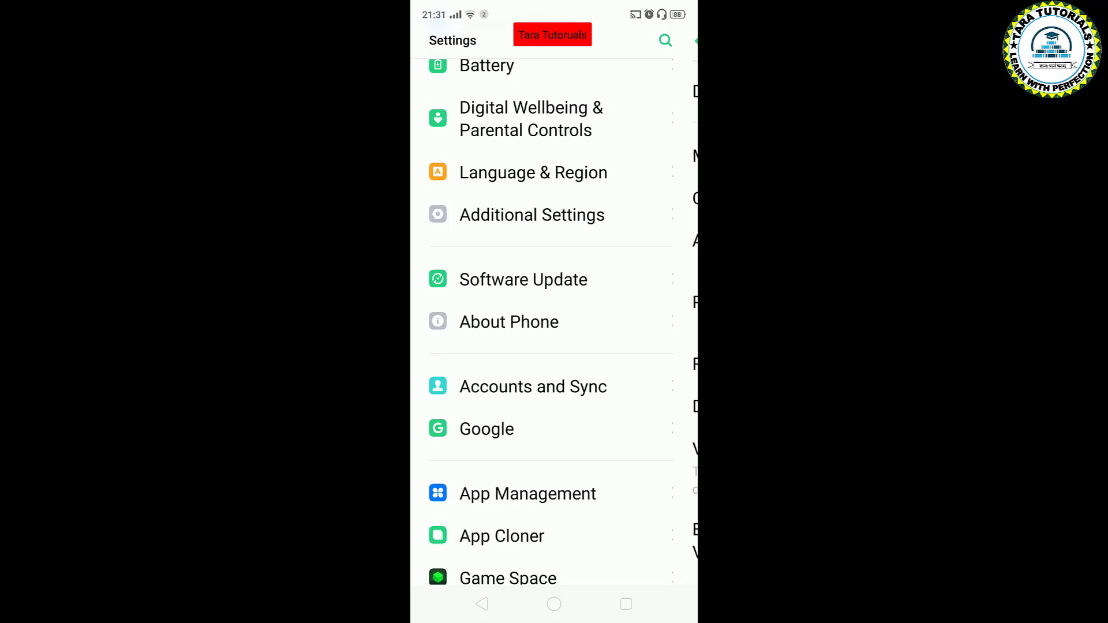
Step: Leave the phone information page and return to the Software Update status page
left_click(482, 603)
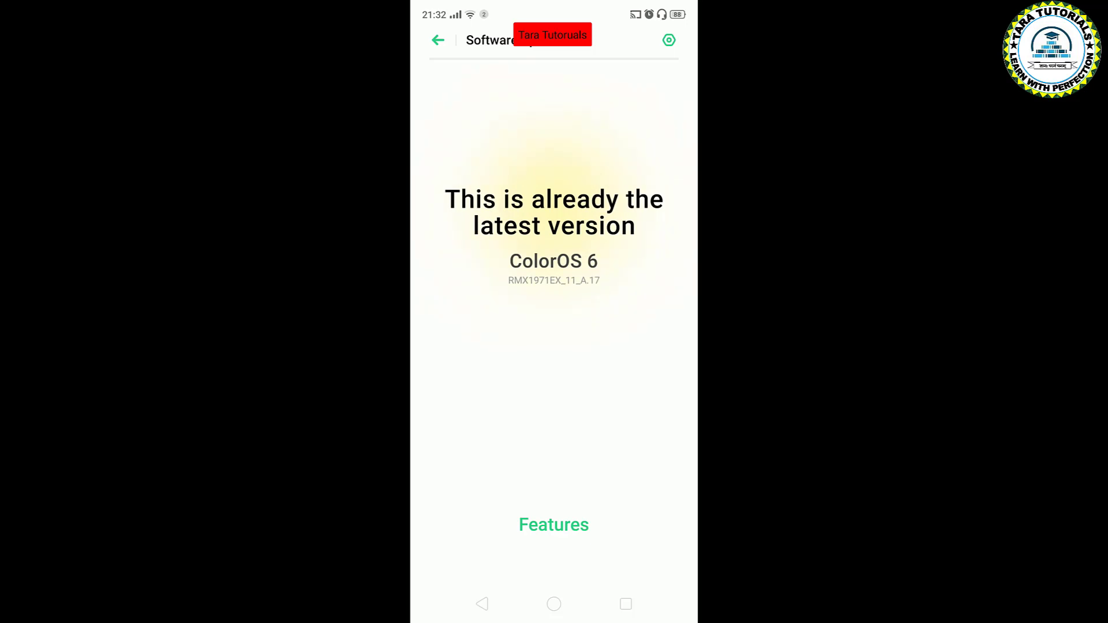
Step: Show the update log with the fix ensuring a successful upgrade to Android Q
left_click(553, 525)
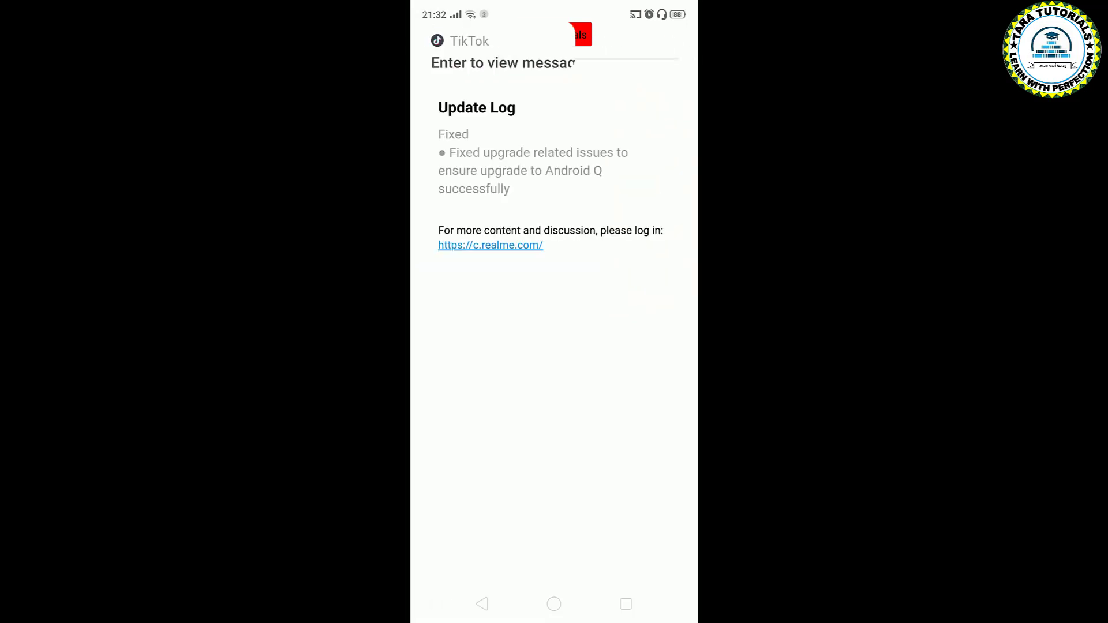